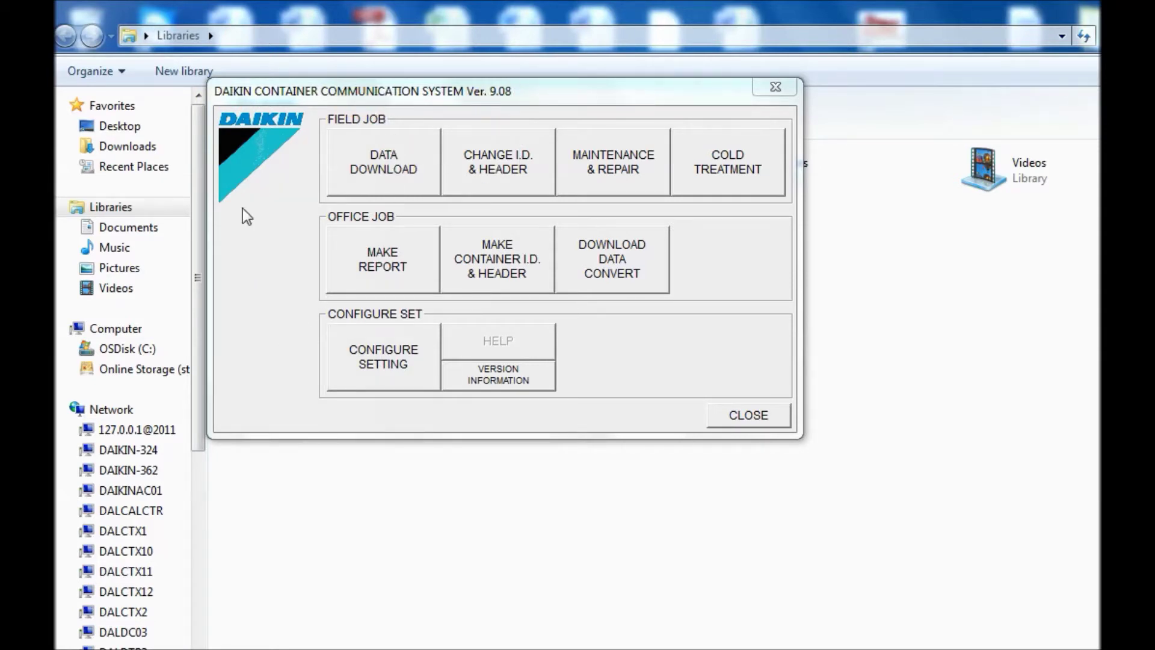
# - Download ALL DATA for the full trip (ALL TERM) into C:\DEFAULT-DOWNLOAD
pyautogui.click(374, 171)
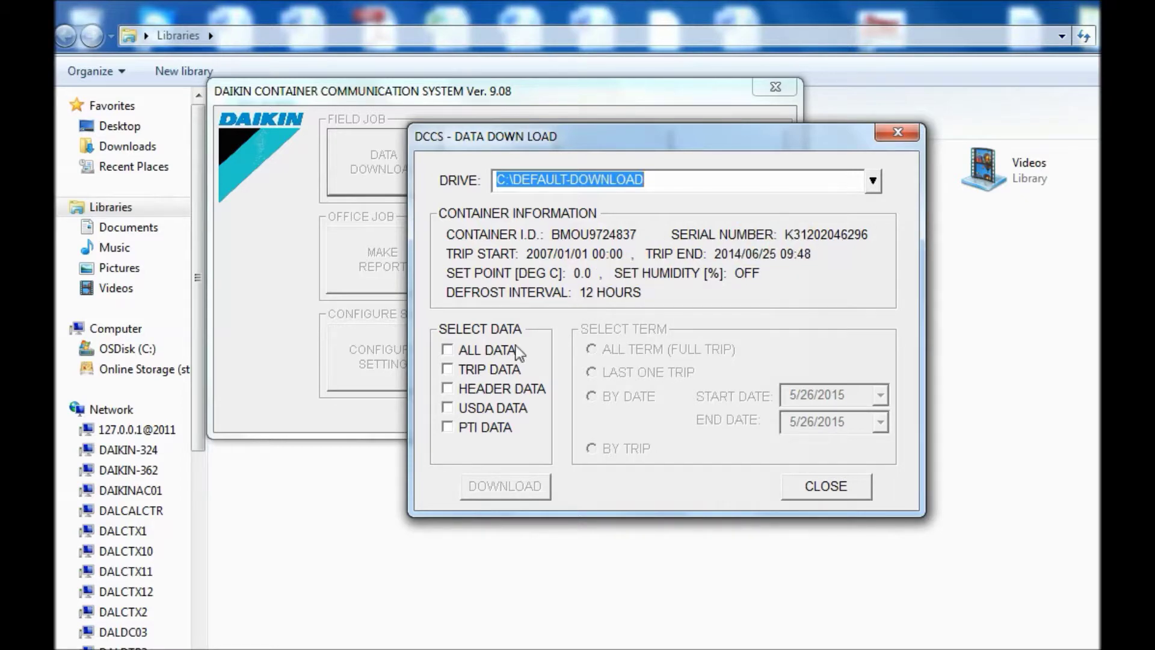
pyautogui.click(449, 351)
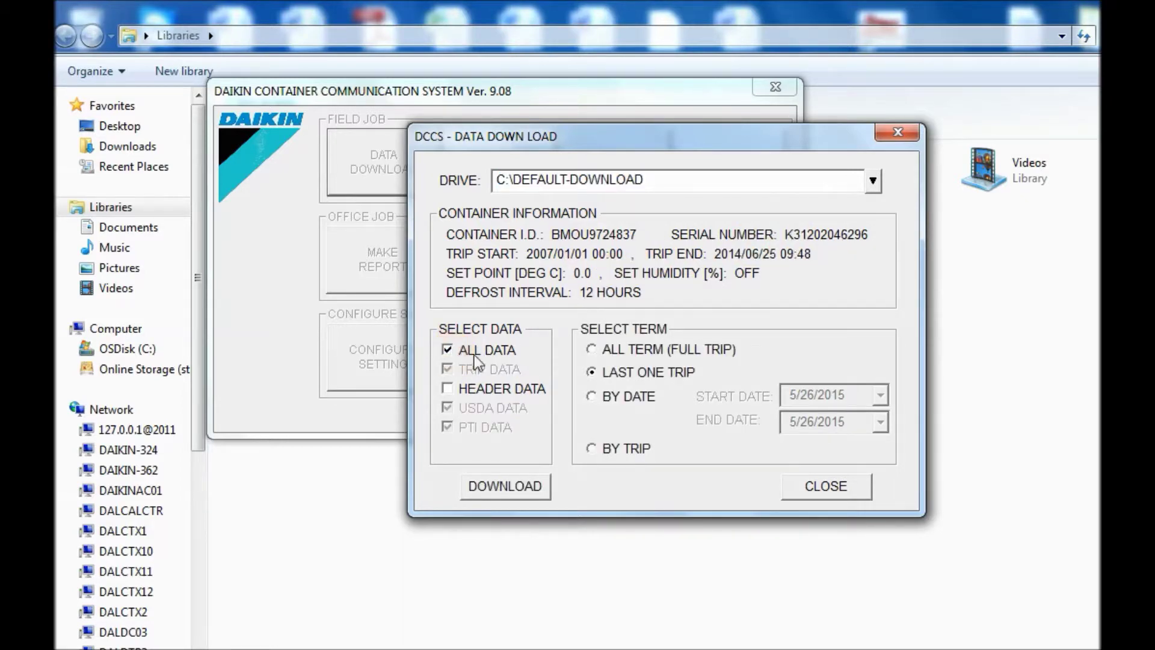
pyautogui.click(592, 349)
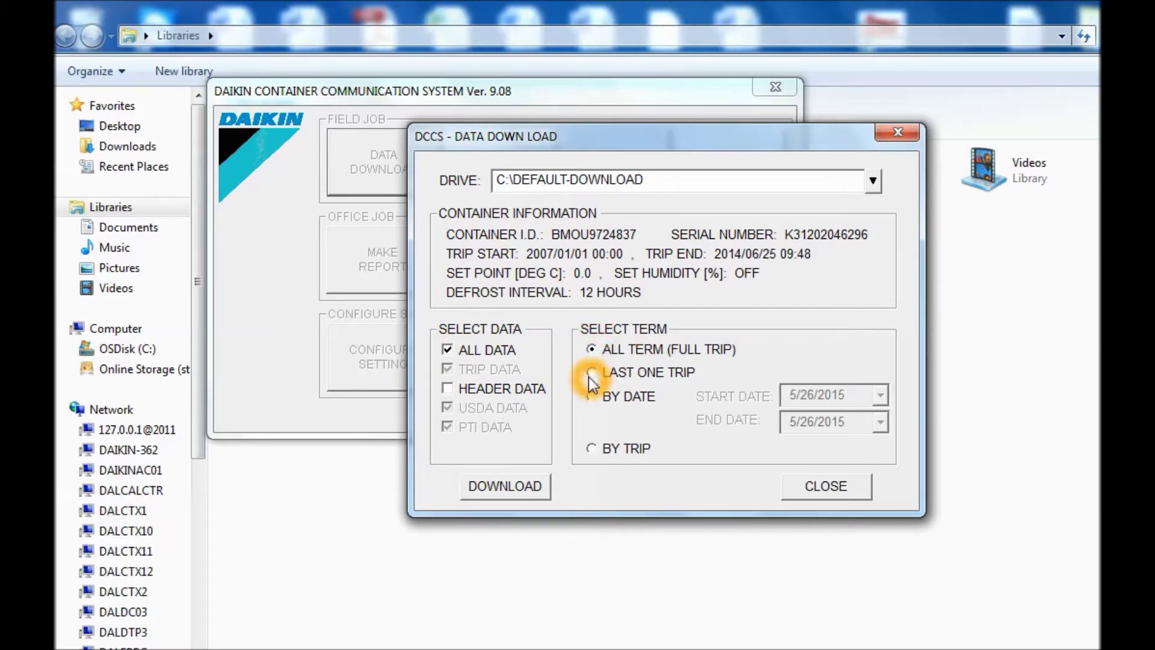
pyautogui.click(592, 396)
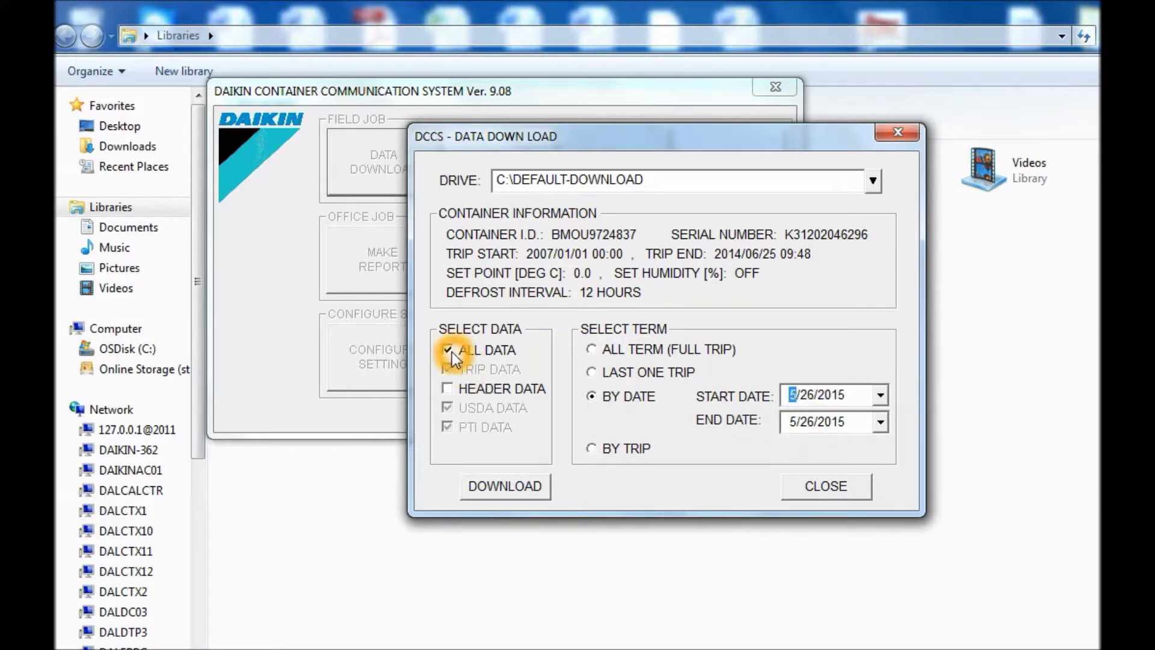
pyautogui.click(592, 349)
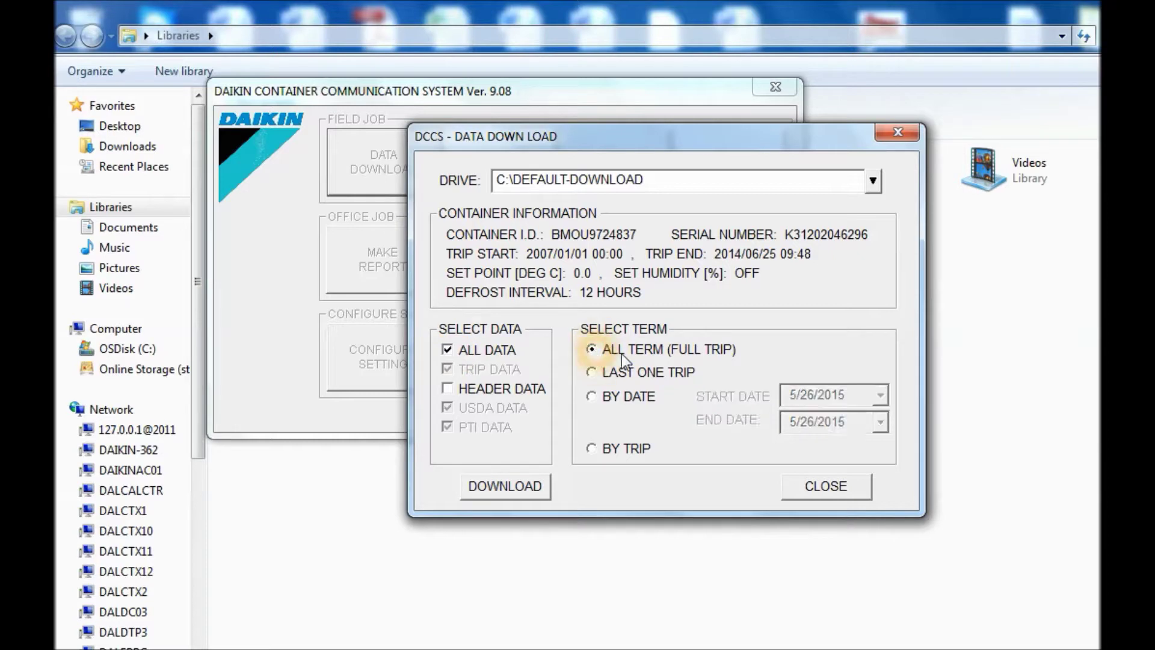
pyautogui.click(525, 485)
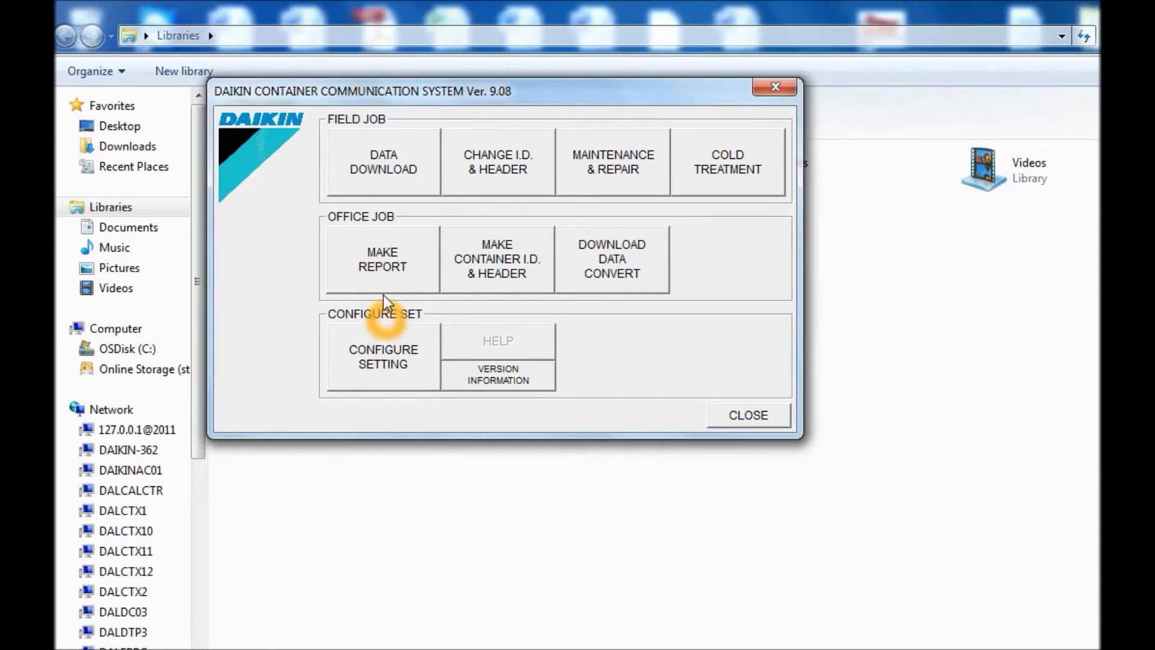
# - Make a report from a CXRU1138345 download, then close it since it only offers monitor data
pyautogui.click(383, 265)
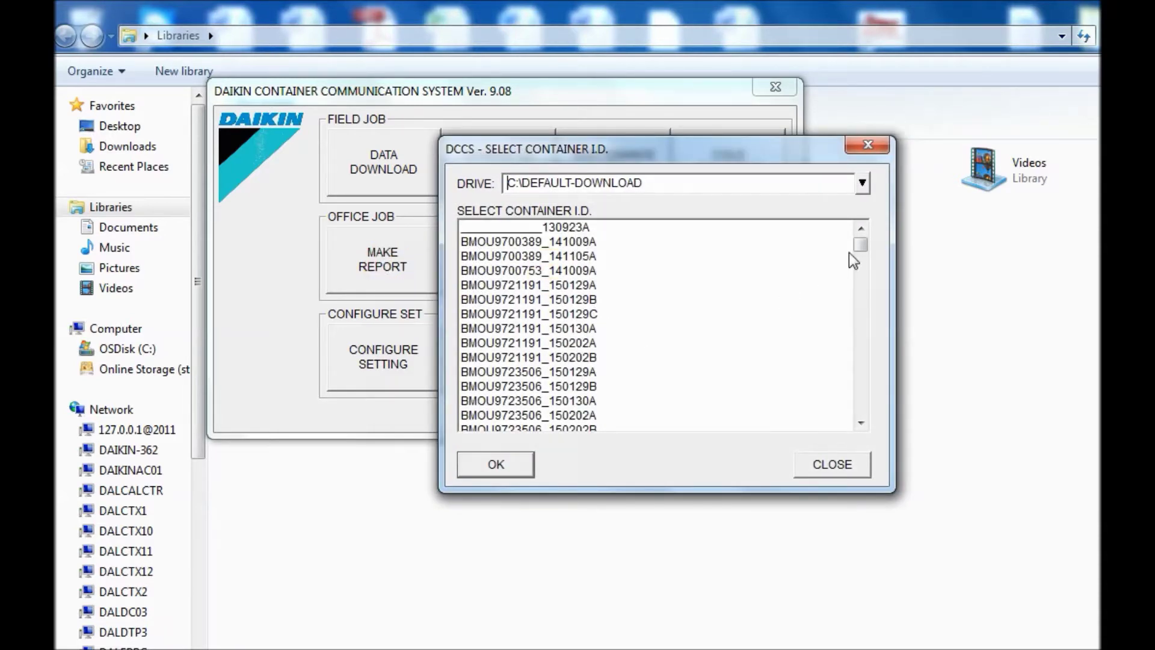
pyautogui.moveTo(860, 244); pyautogui.dragTo(864, 308)
pyautogui.click(472, 328)
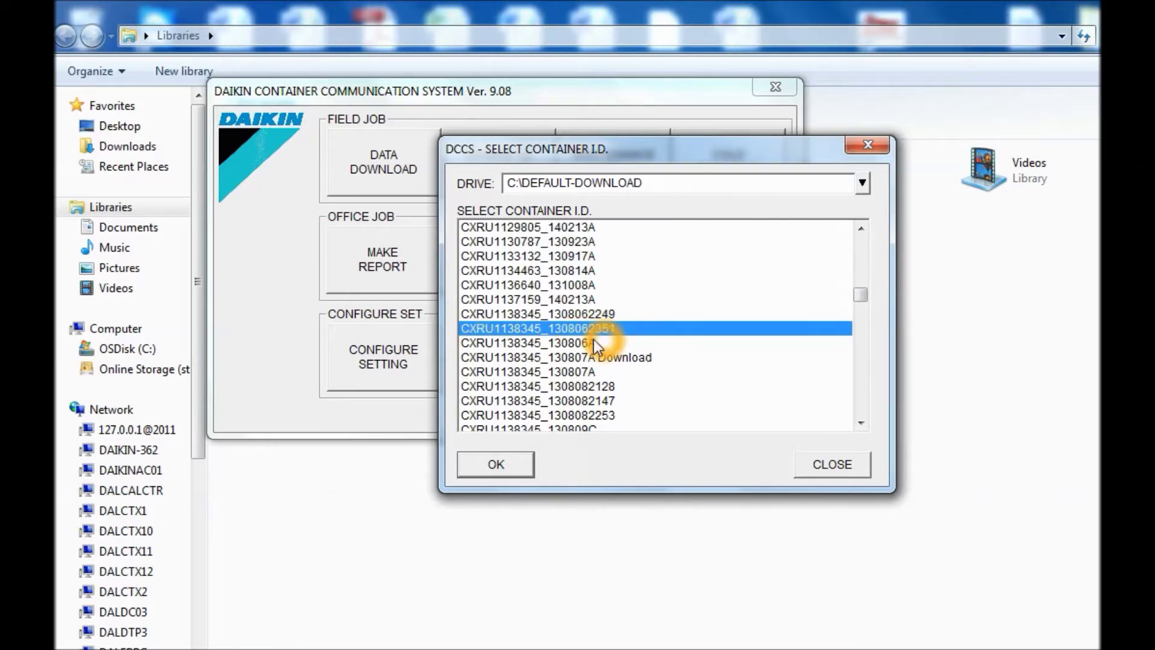
pyautogui.click(513, 465)
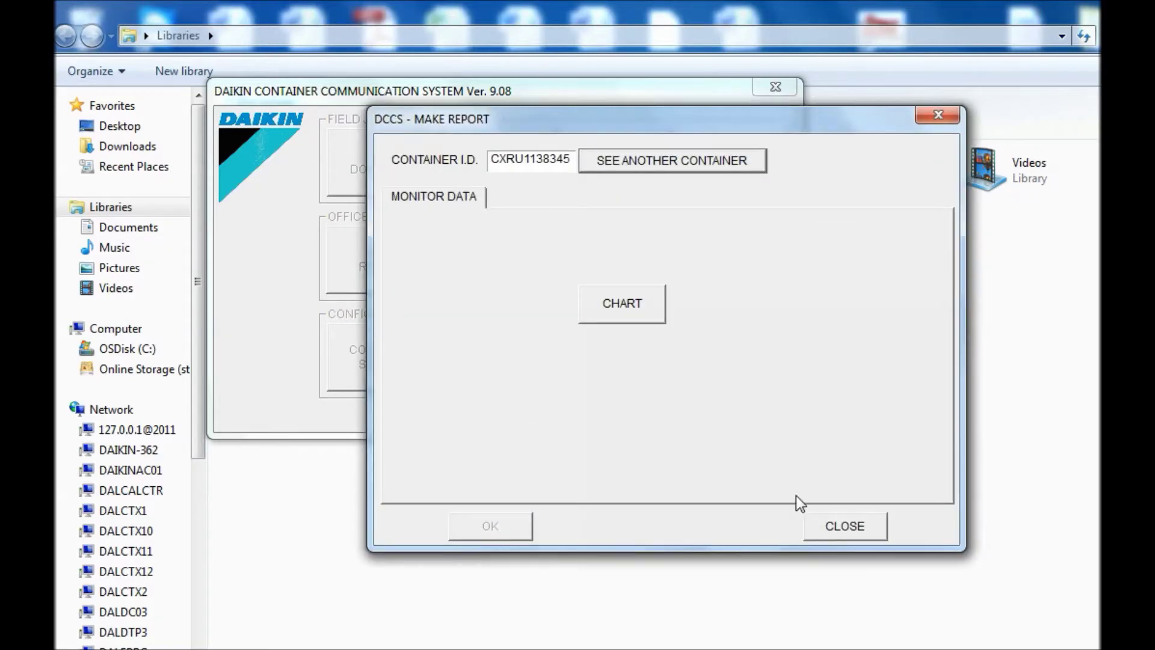
pyautogui.click(846, 529)
# - Make a report from the BMOU9721191_150130A download and generate its trip chart
pyautogui.click(398, 256)
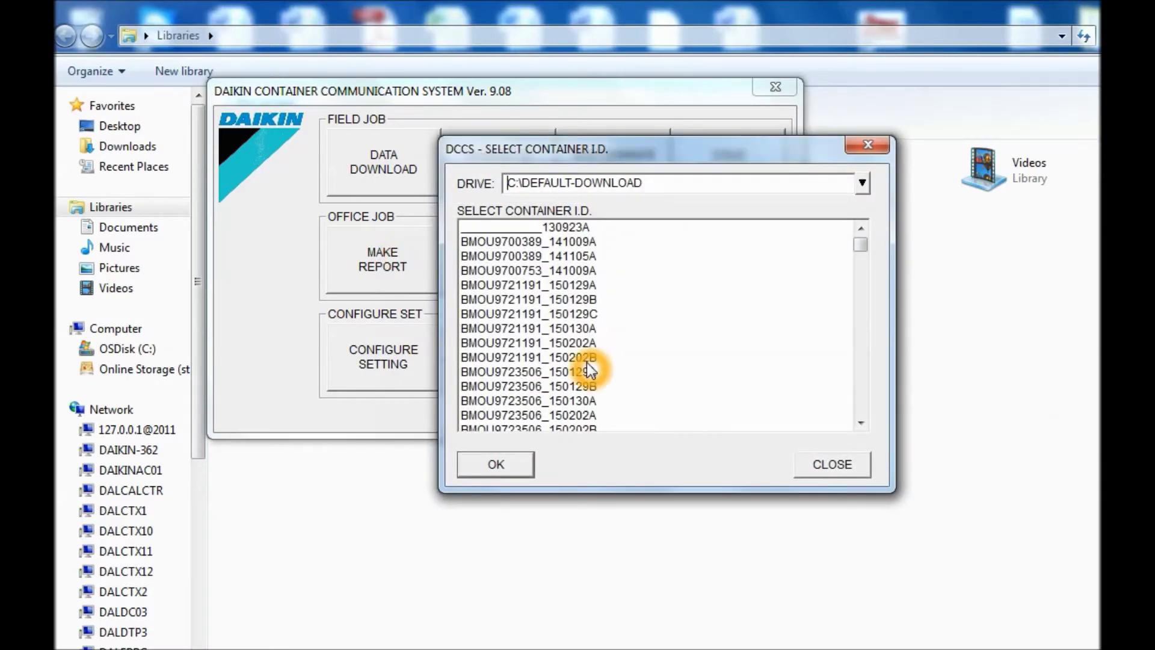
pyautogui.click(503, 329)
pyautogui.click(499, 465)
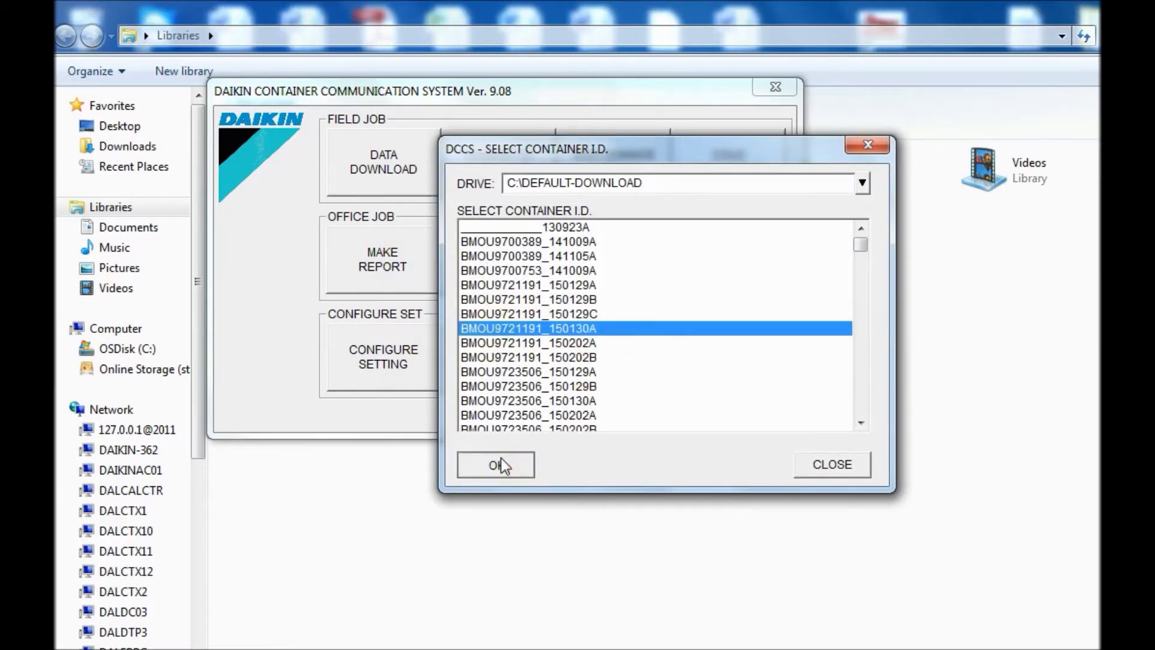
pyautogui.click(498, 522)
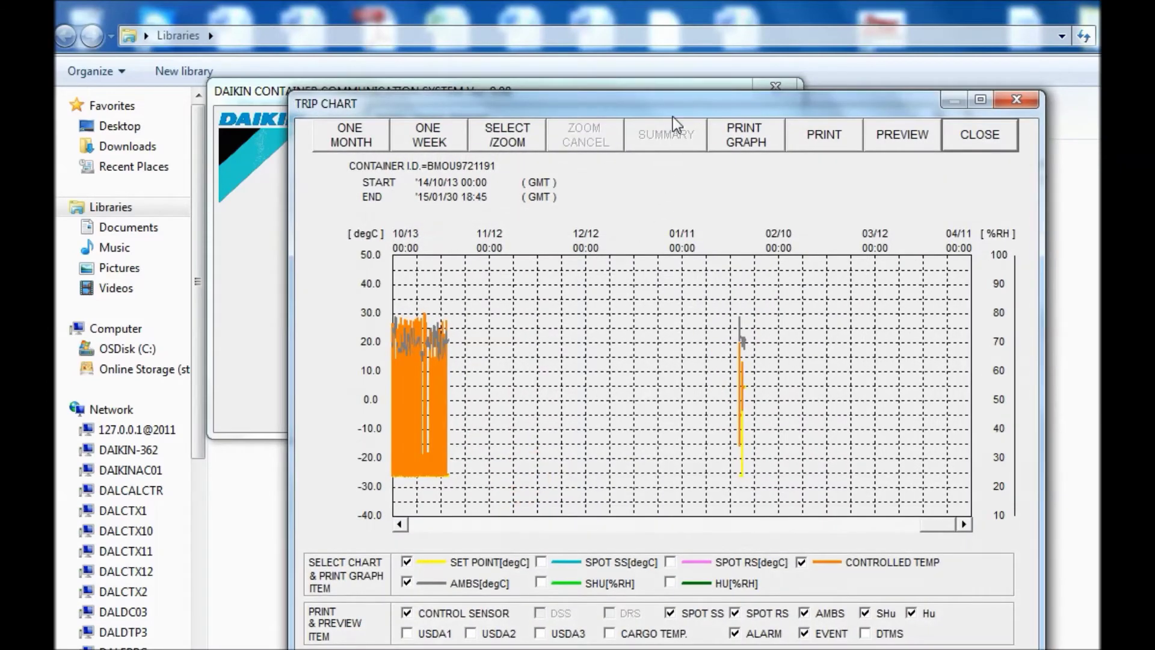
# - Reposition the trip chart and add the SPOT SS, SHU, HU and SPOT RS traces
pyautogui.moveTo(672, 116); pyautogui.dragTo(568, 64)
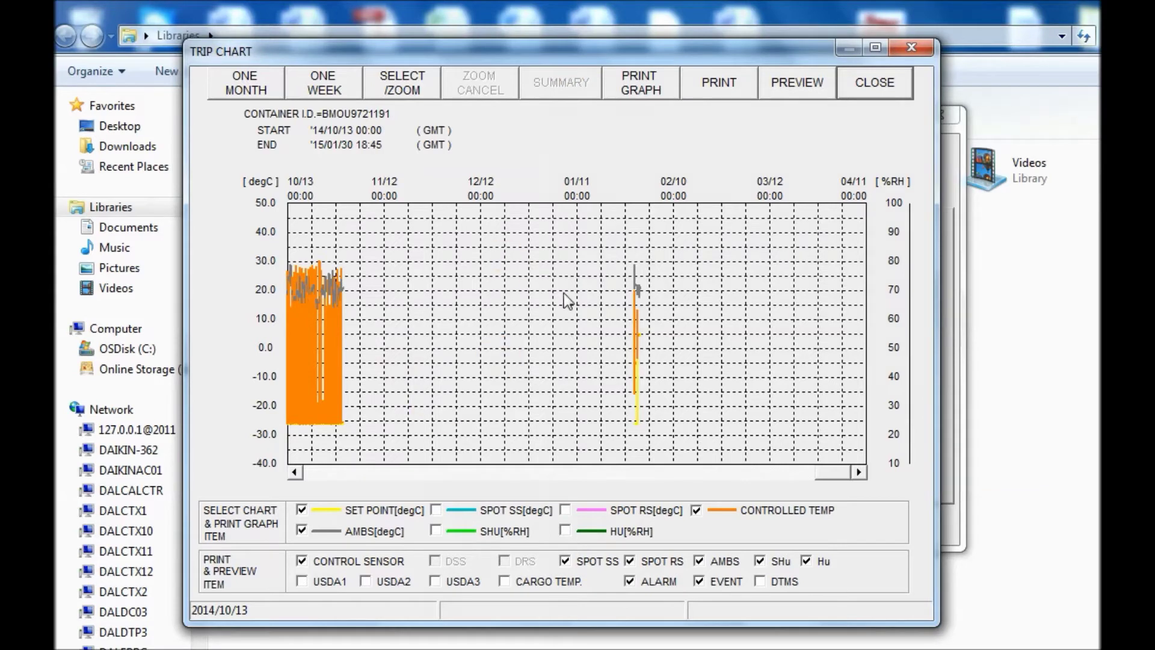
pyautogui.click(560, 335)
pyautogui.click(737, 241)
pyautogui.click(253, 525)
pyautogui.click(436, 510)
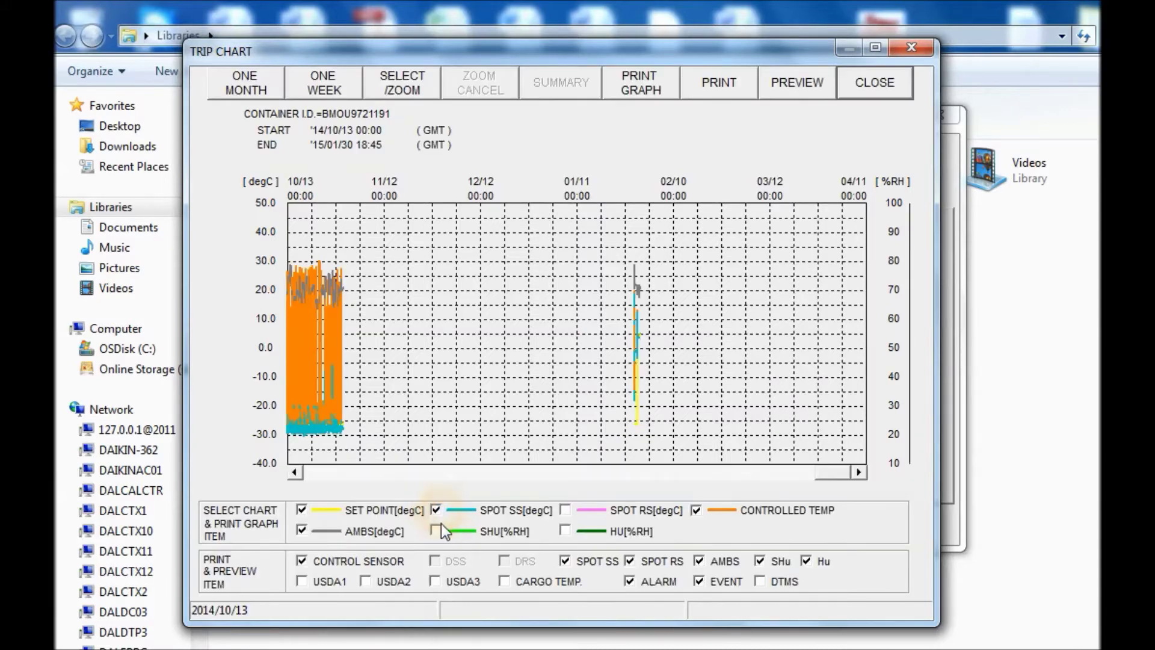
pyautogui.click(433, 529)
pyautogui.click(565, 531)
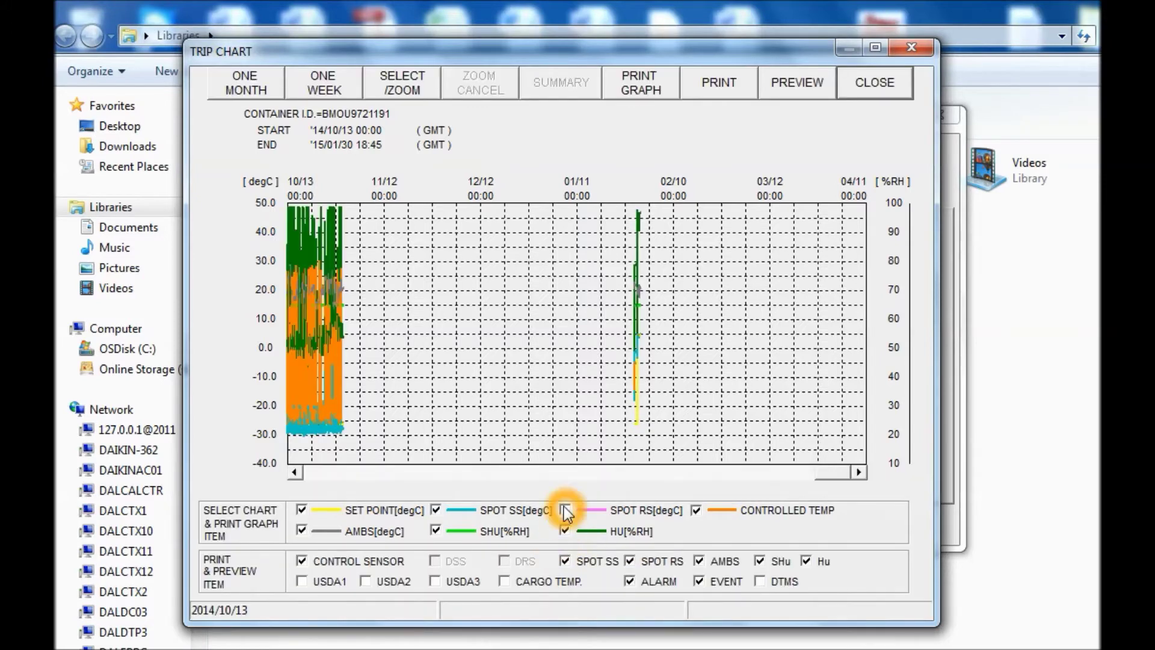
pyautogui.click(565, 509)
pyautogui.click(670, 519)
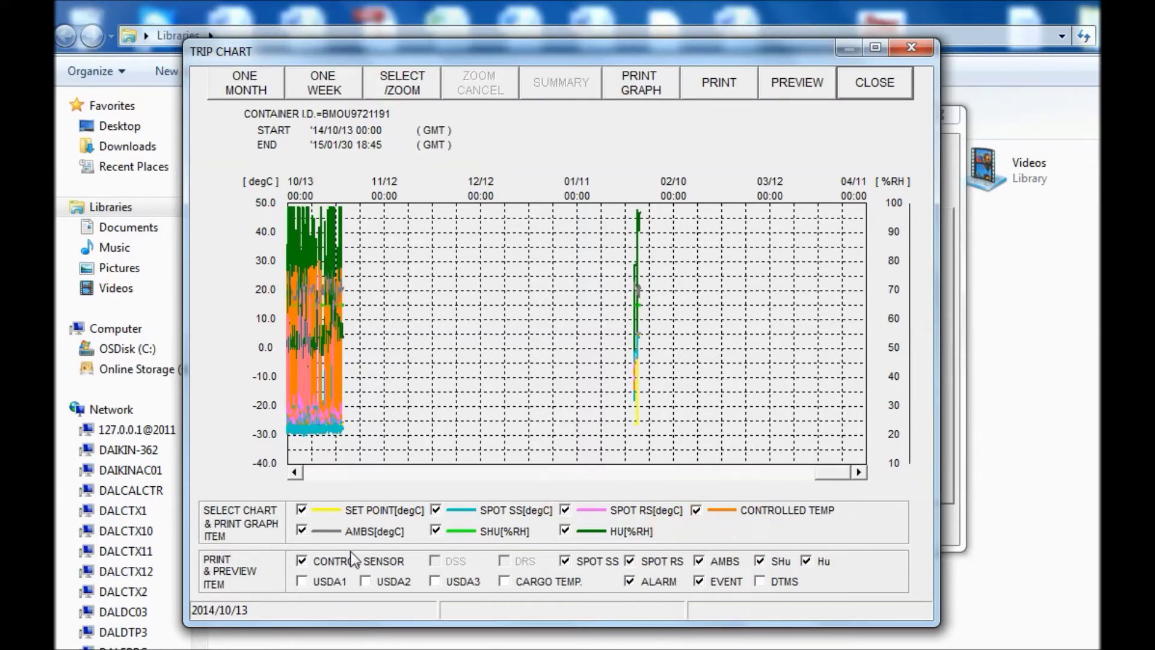
# - Include DTMS among the trip chart's print and preview items
pyautogui.click(284, 594)
pyautogui.click(760, 582)
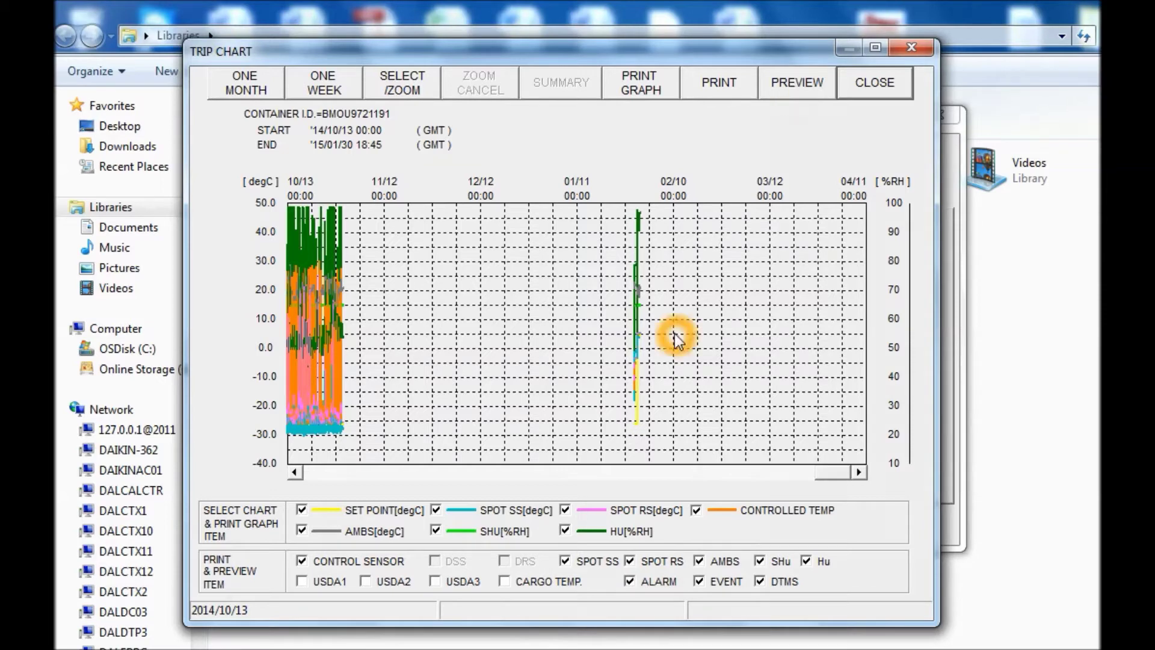
pyautogui.click(395, 88)
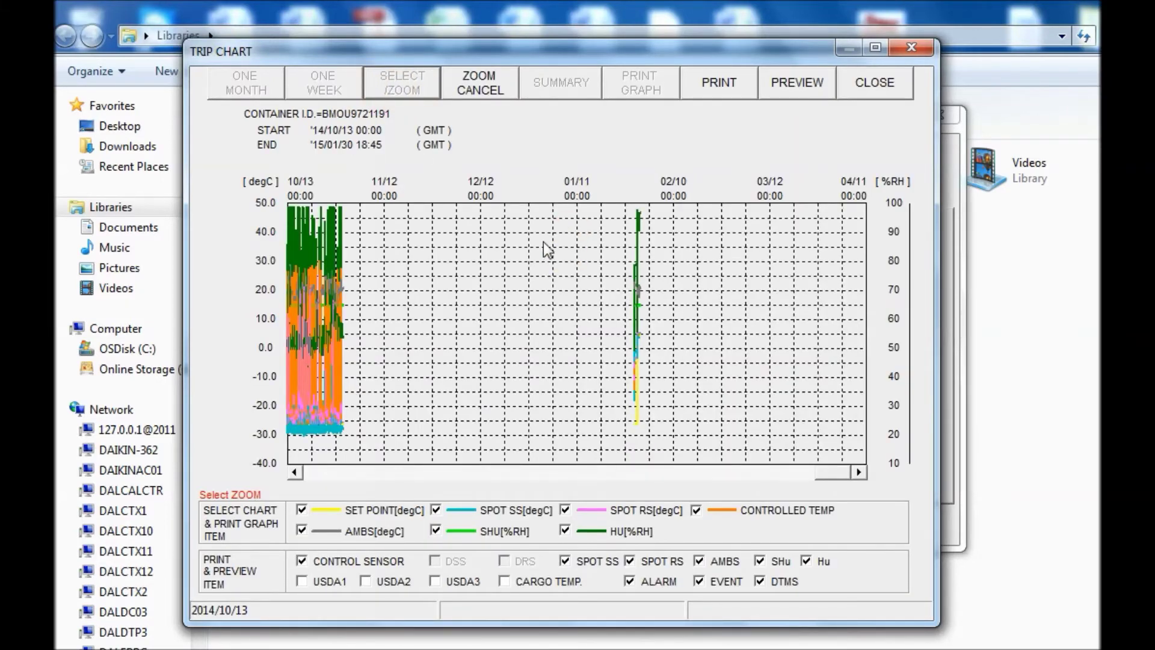
# - Zoom the trip chart into 14/10/21–14/10/30, then close the zoomed view
pyautogui.click(317, 224)
pyautogui.click(344, 234)
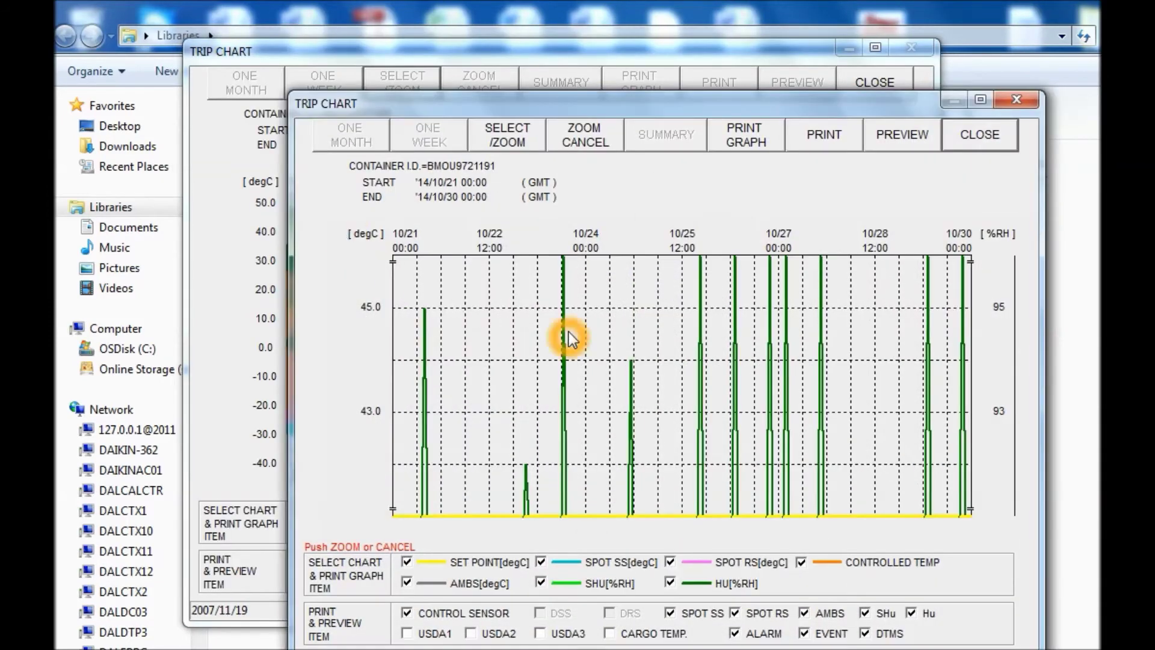
pyautogui.moveTo(653, 100); pyautogui.dragTo(491, 55)
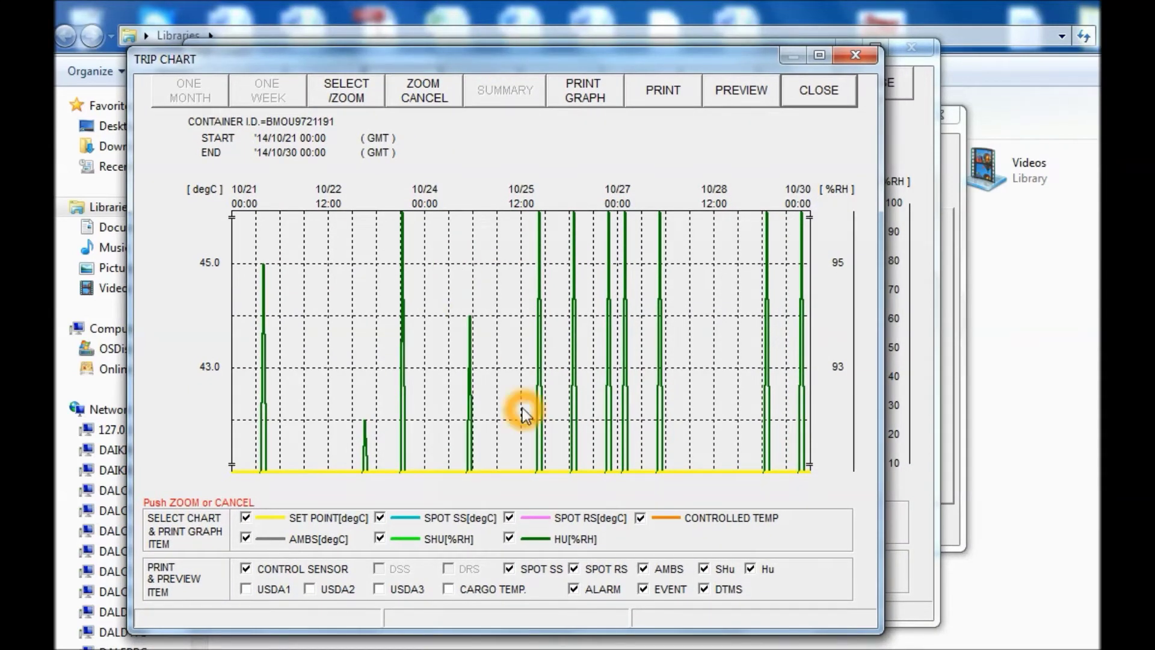
pyautogui.click(548, 380)
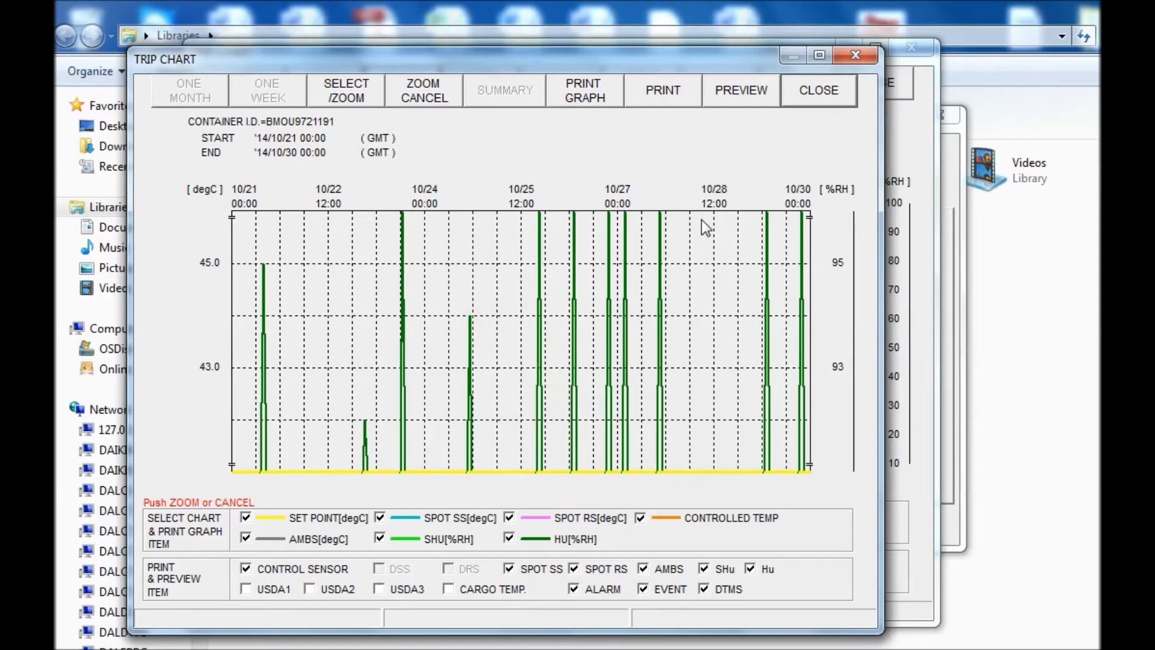
pyautogui.click(823, 89)
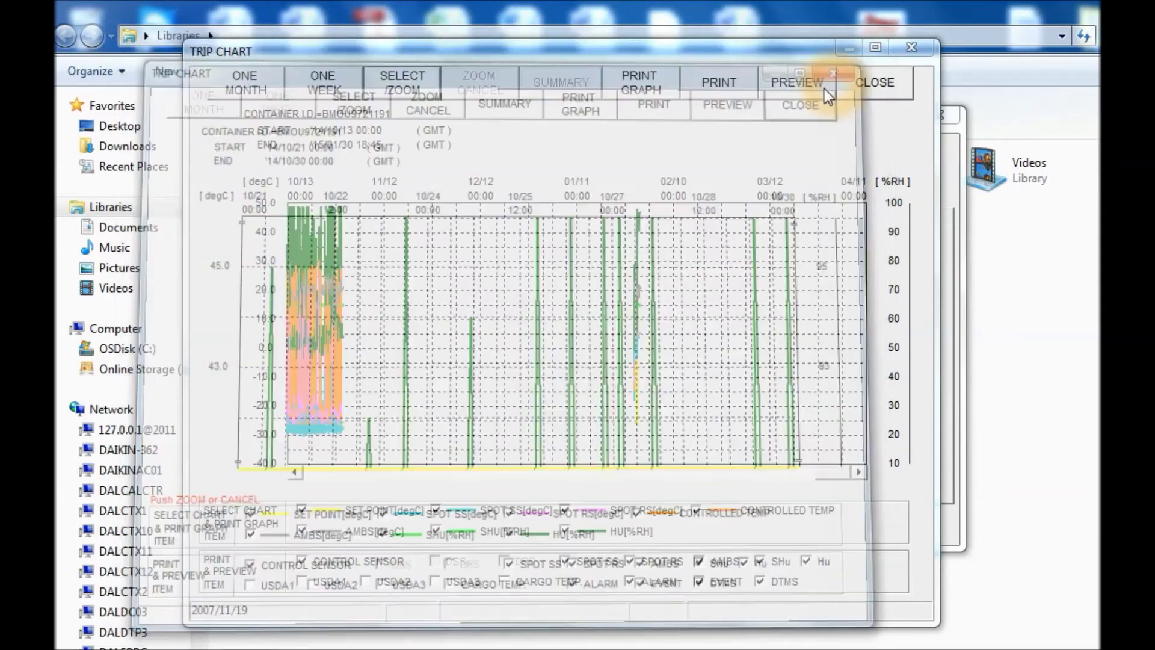
pyautogui.click(793, 84)
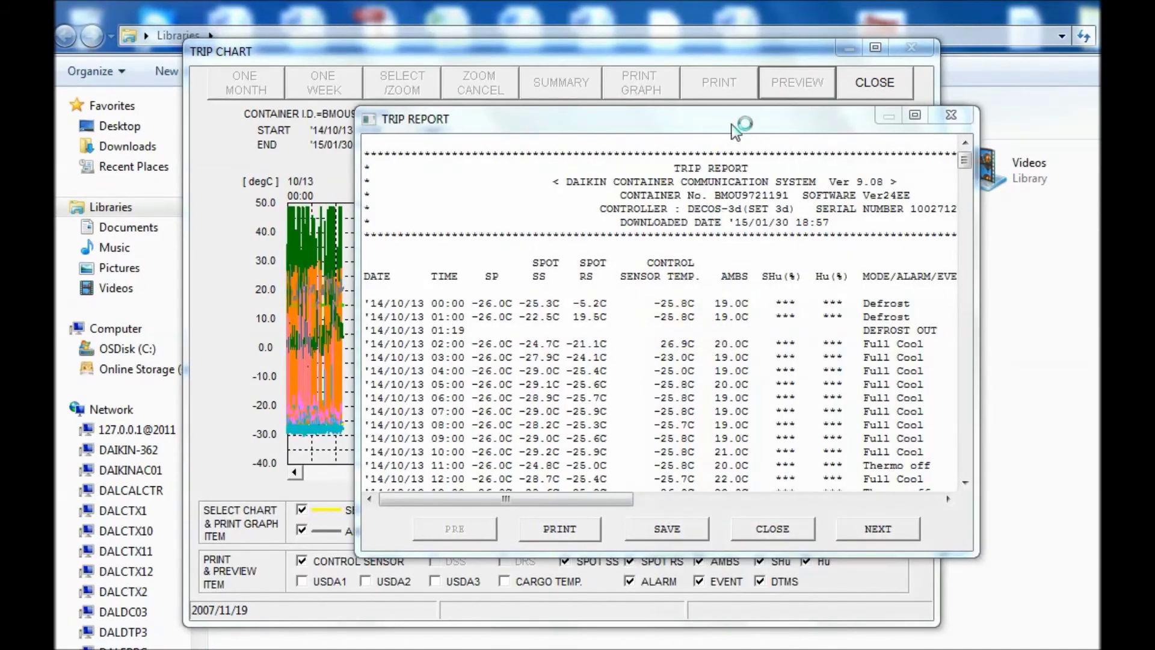
pyautogui.moveTo(734, 126); pyautogui.dragTo(515, 76)
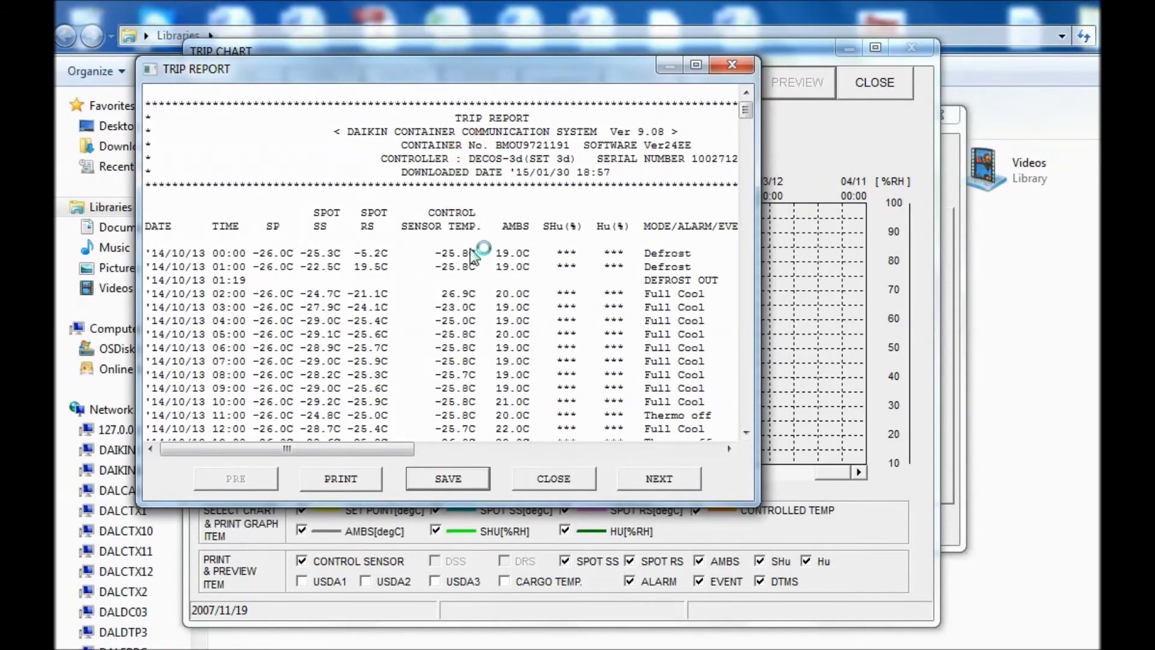
pyautogui.moveTo(750, 498); pyautogui.dragTo(1021, 616)
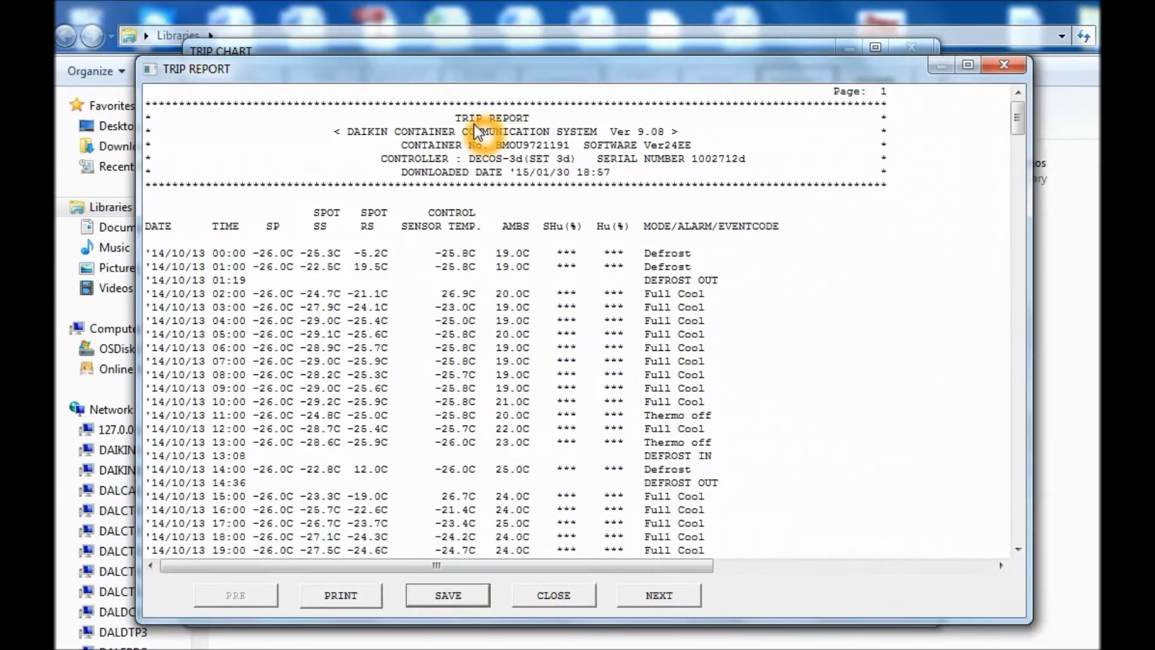
pyautogui.moveTo(269, 67); pyautogui.dragTo(233, 46)
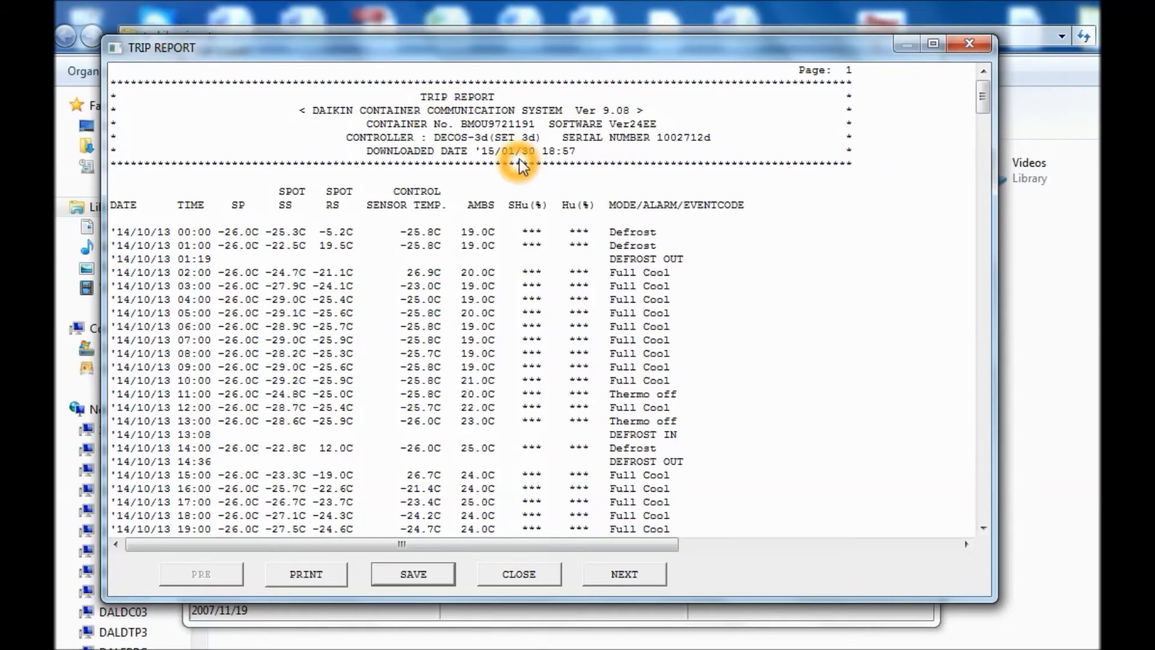
pyautogui.click(603, 573)
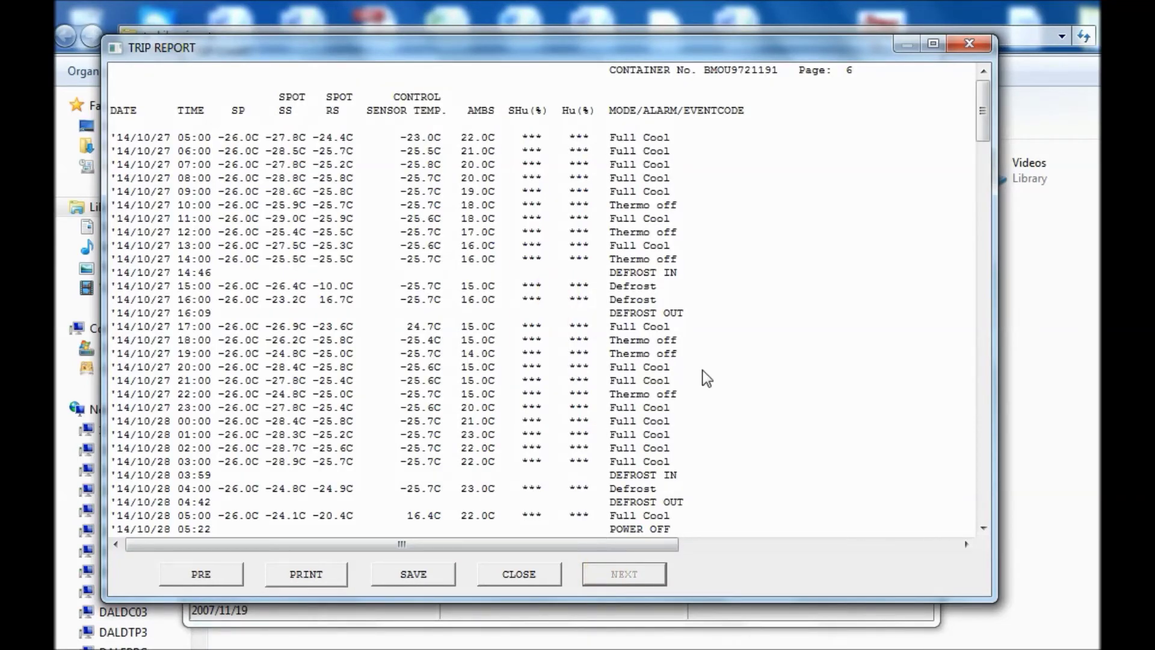
pyautogui.moveTo(982, 108); pyautogui.dragTo(541, 500)
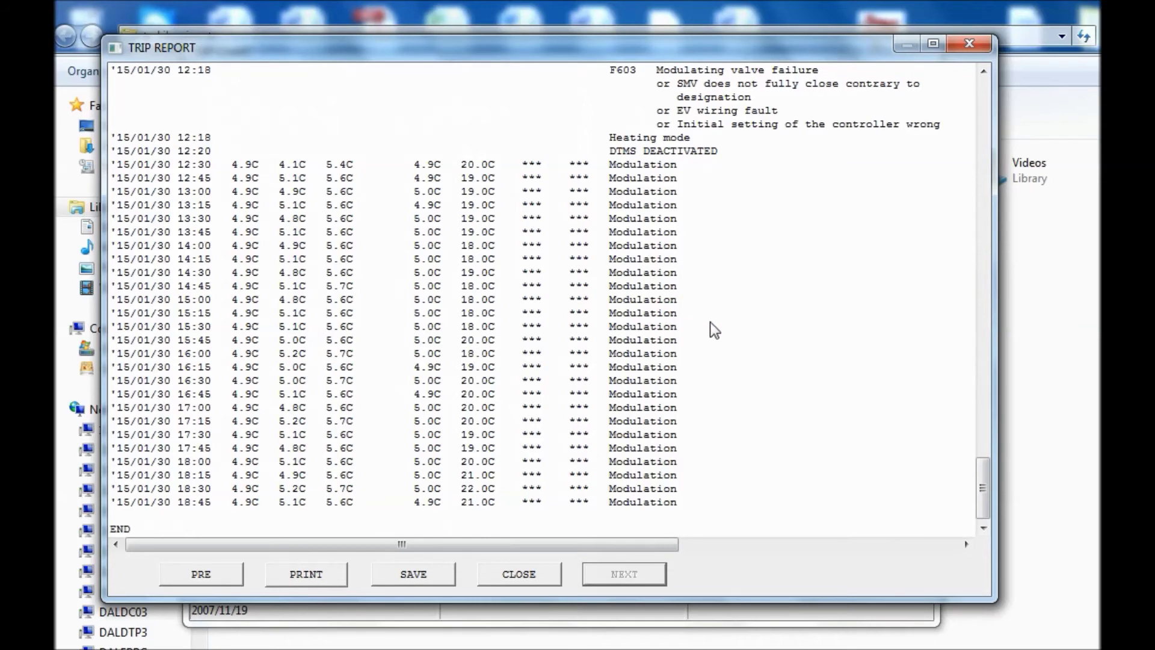
pyautogui.click(982, 71)
pyautogui.click(983, 72)
pyautogui.click(982, 72)
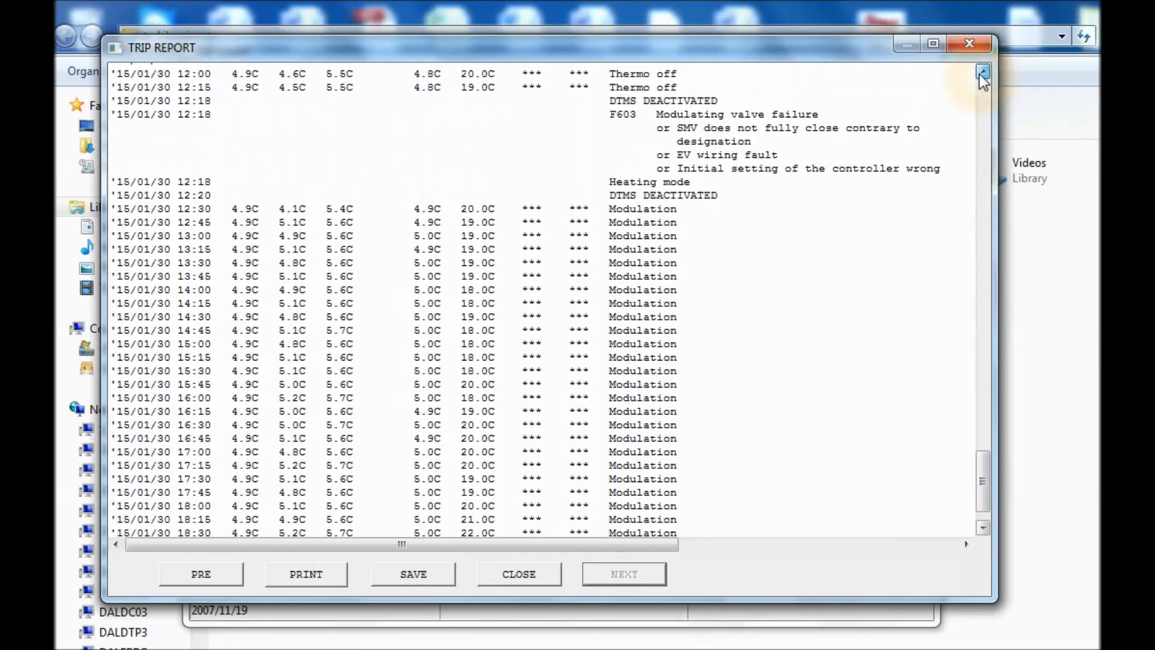
pyautogui.click(983, 71)
pyautogui.click(983, 72)
pyautogui.click(982, 71)
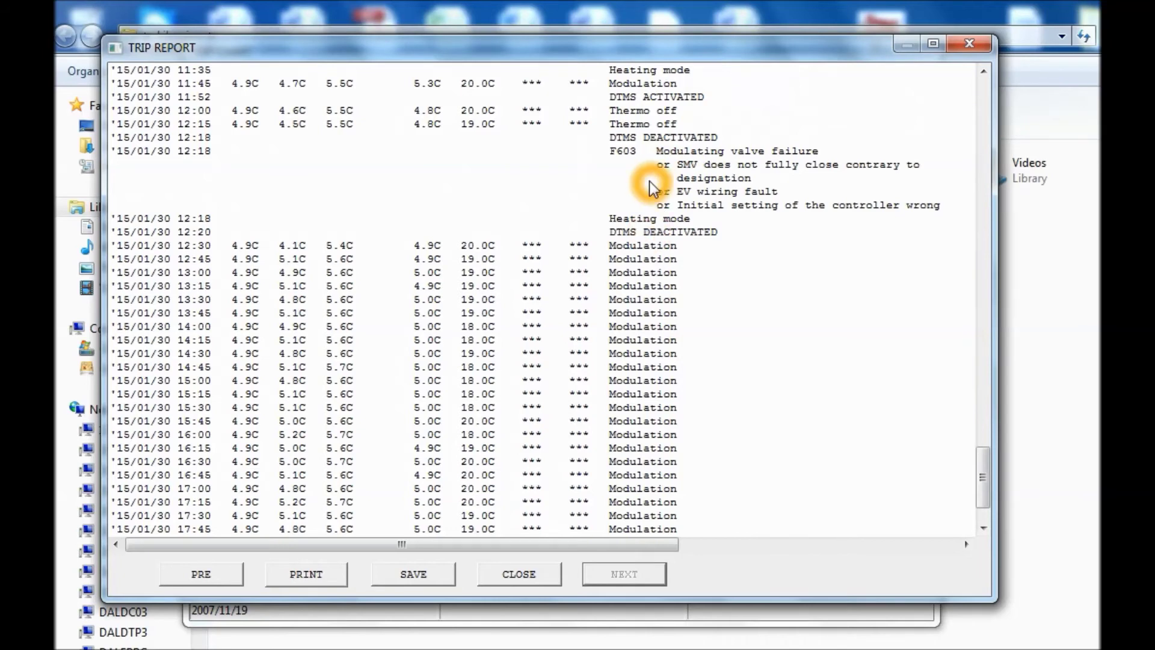
pyautogui.moveTo(981, 463); pyautogui.dragTo(985, 356)
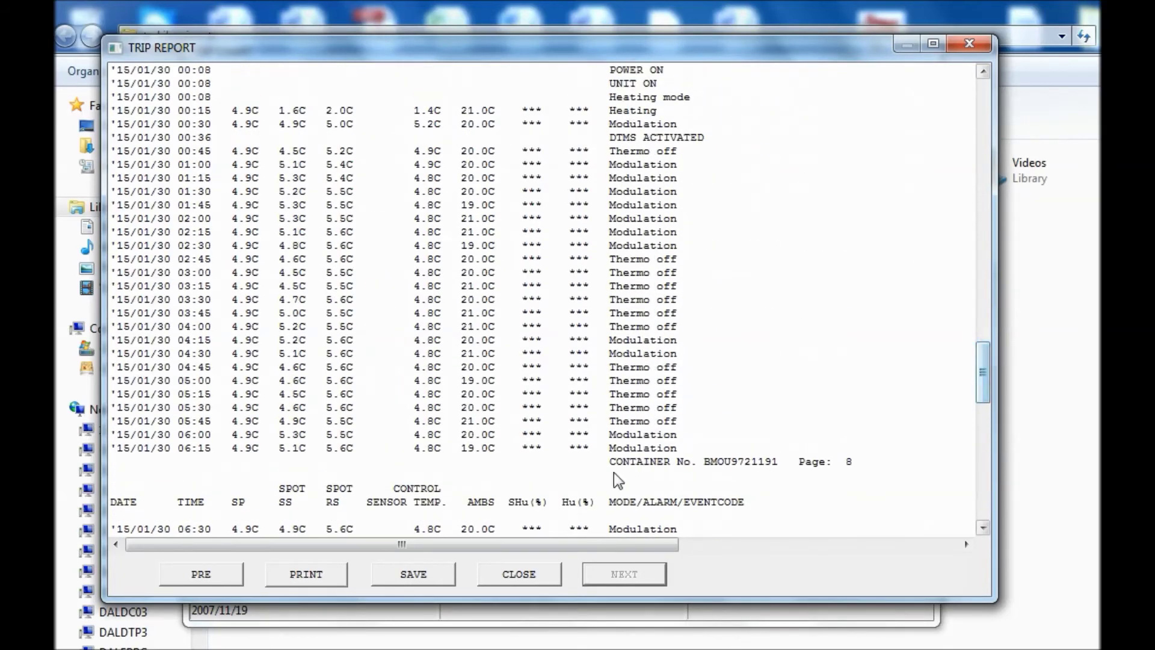
pyautogui.click(492, 573)
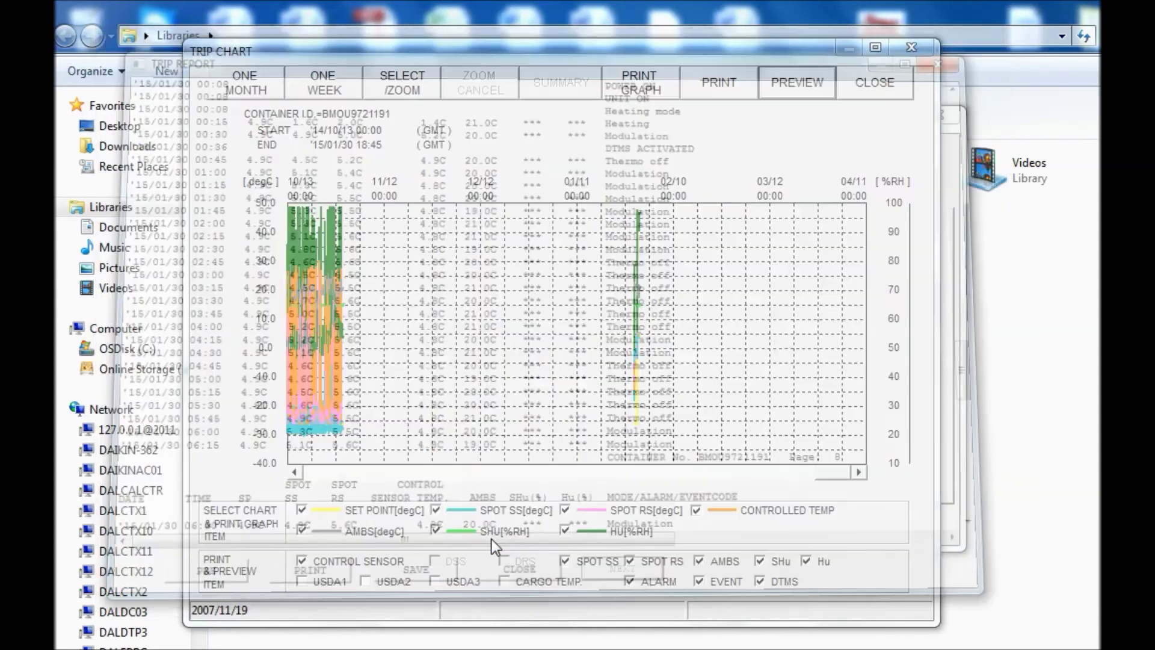
# - Close the trip chart and bring the Windows Explorer Libraries window forward
pyautogui.click(865, 93)
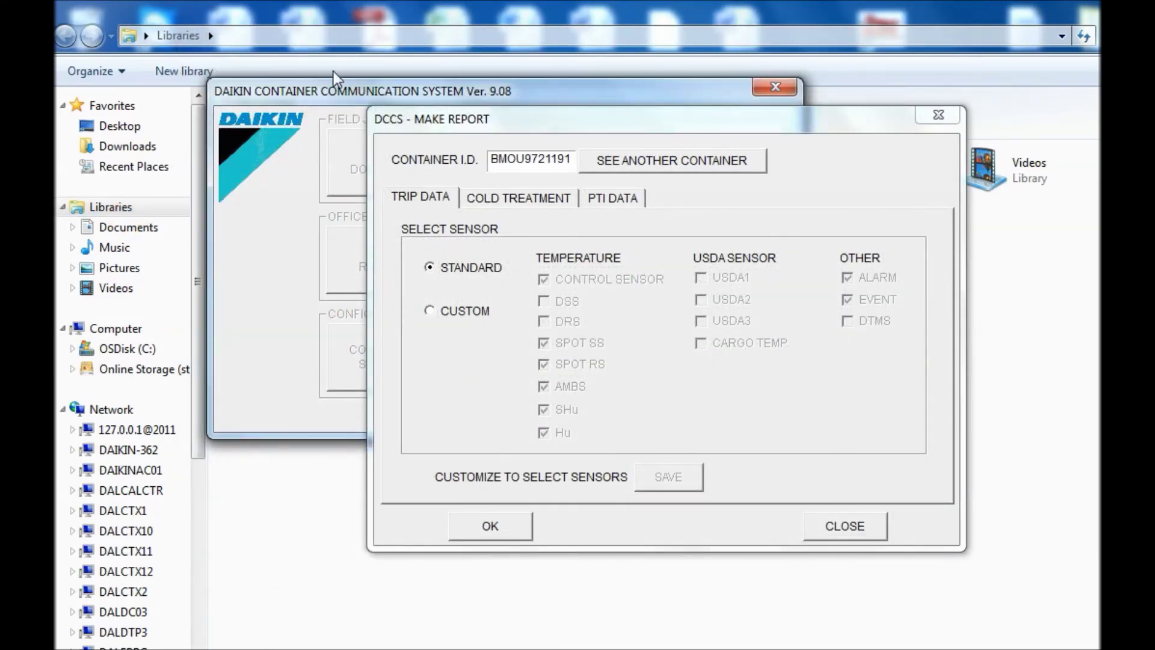
pyautogui.click(369, 15)
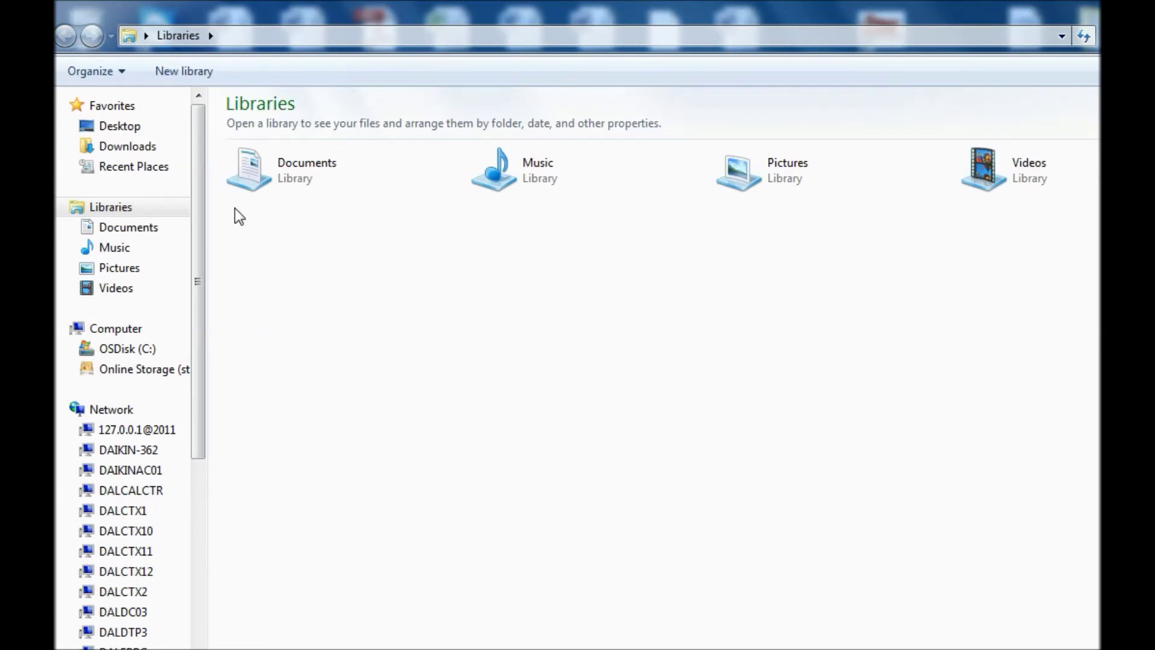
pyautogui.click(201, 268)
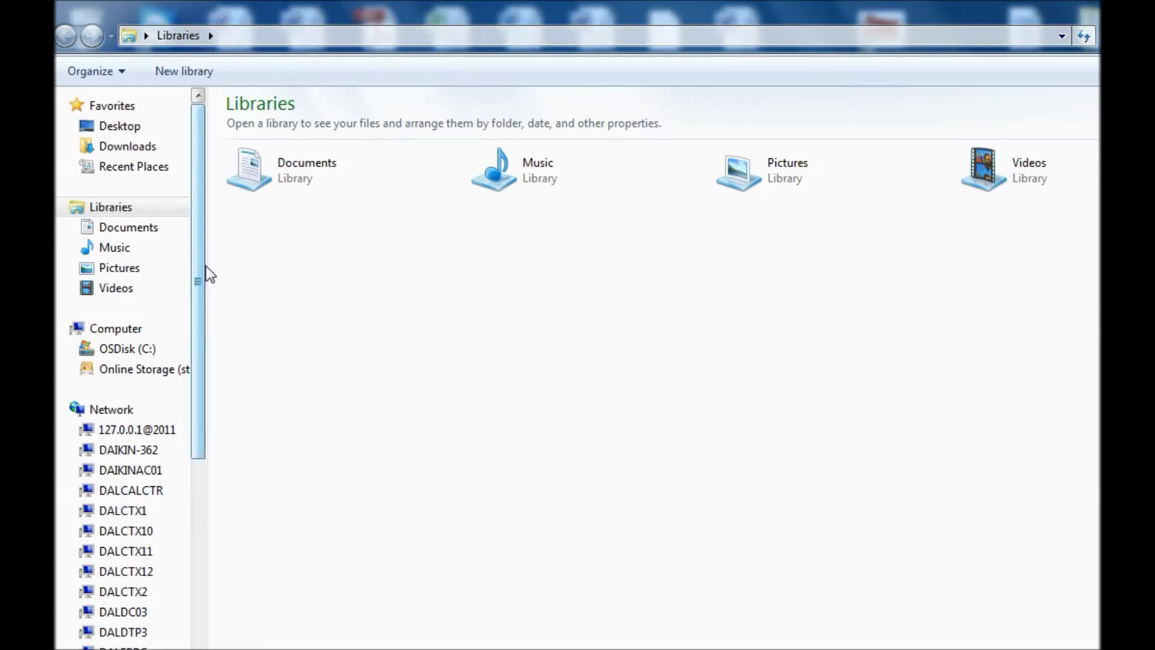
# - Browse to C:\DEFAULT-DOWNLOAD, select TGHU9927871_150318A, and show the folder's full path
pyautogui.click(124, 355)
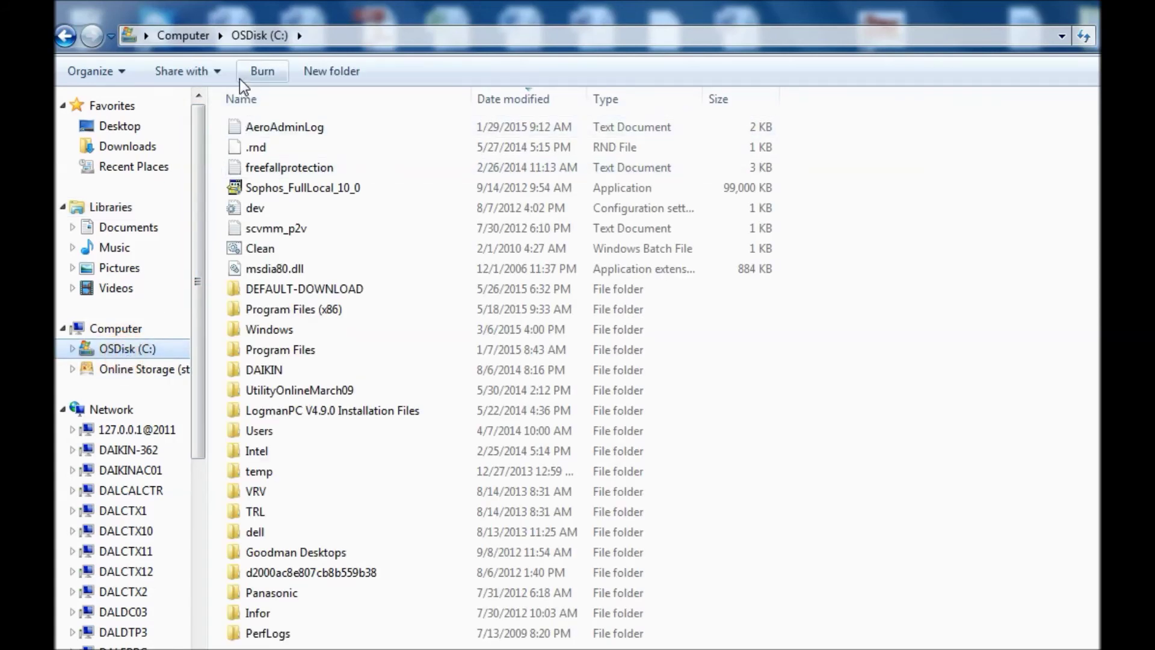
pyautogui.click(334, 37)
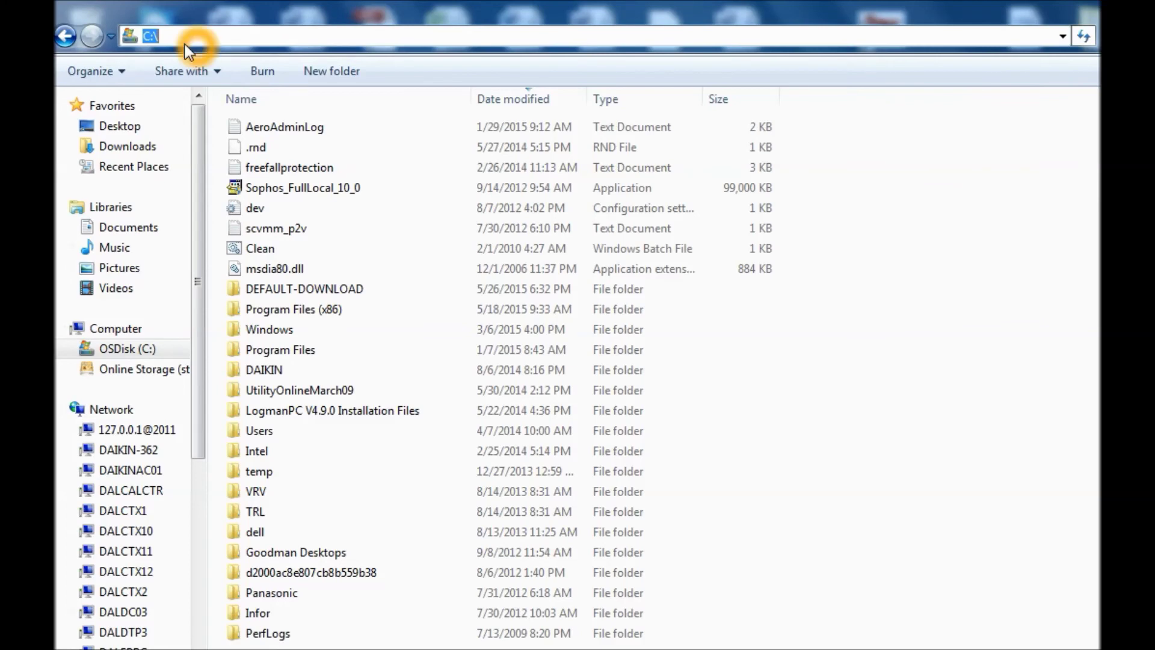
pyautogui.doubleClick(265, 290)
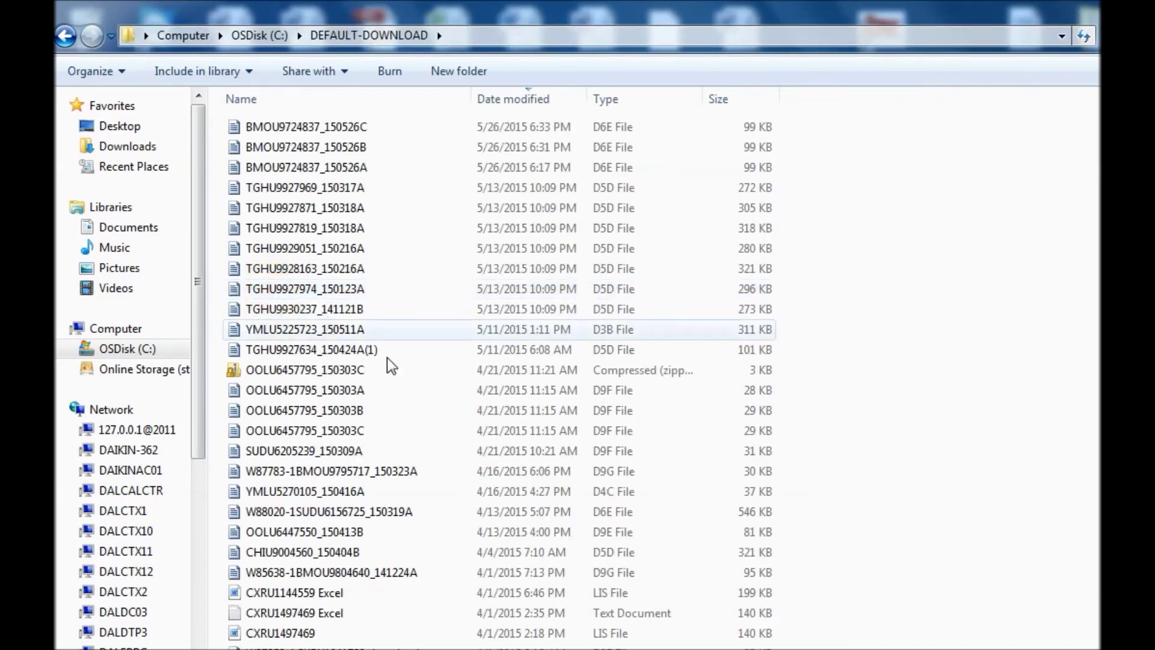
pyautogui.click(323, 212)
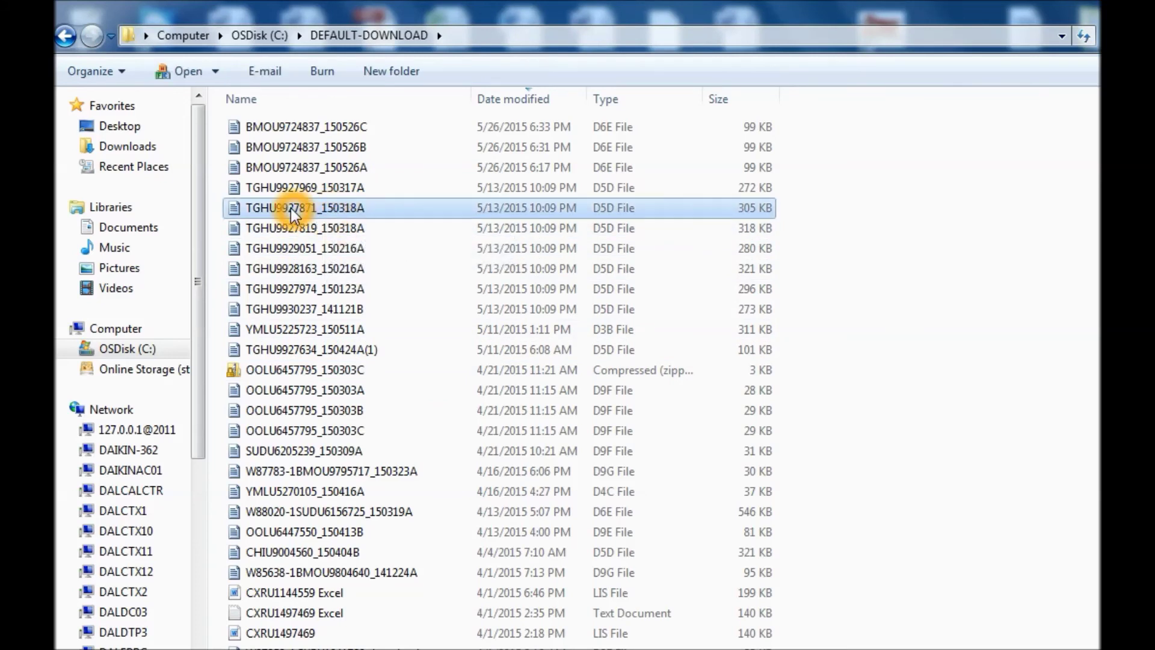
pyautogui.moveTo(292, 212)
pyautogui.mouseDown()
pyautogui.moveTo(381, 280)
pyautogui.moveTo(198, 283)
pyautogui.moveTo(144, 232)
pyautogui.moveTo(145, 271)
pyautogui.moveTo(138, 259)
pyautogui.moveTo(136, 183)
pyautogui.moveTo(278, 213)
pyautogui.mouseUp()
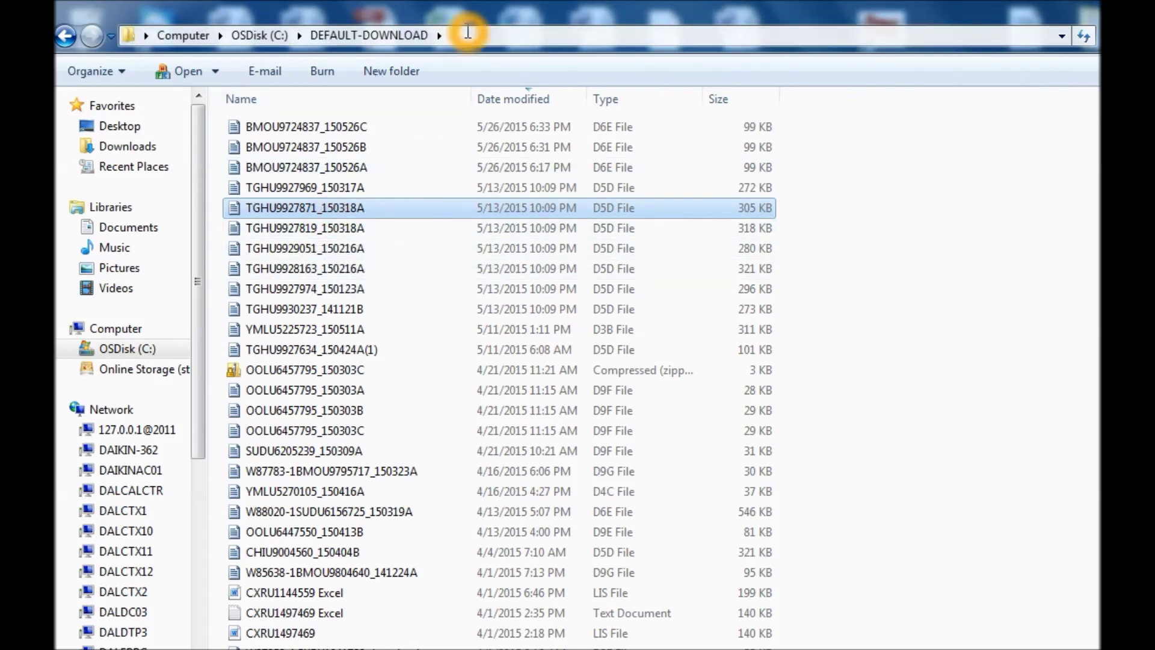
pyautogui.click(467, 31)
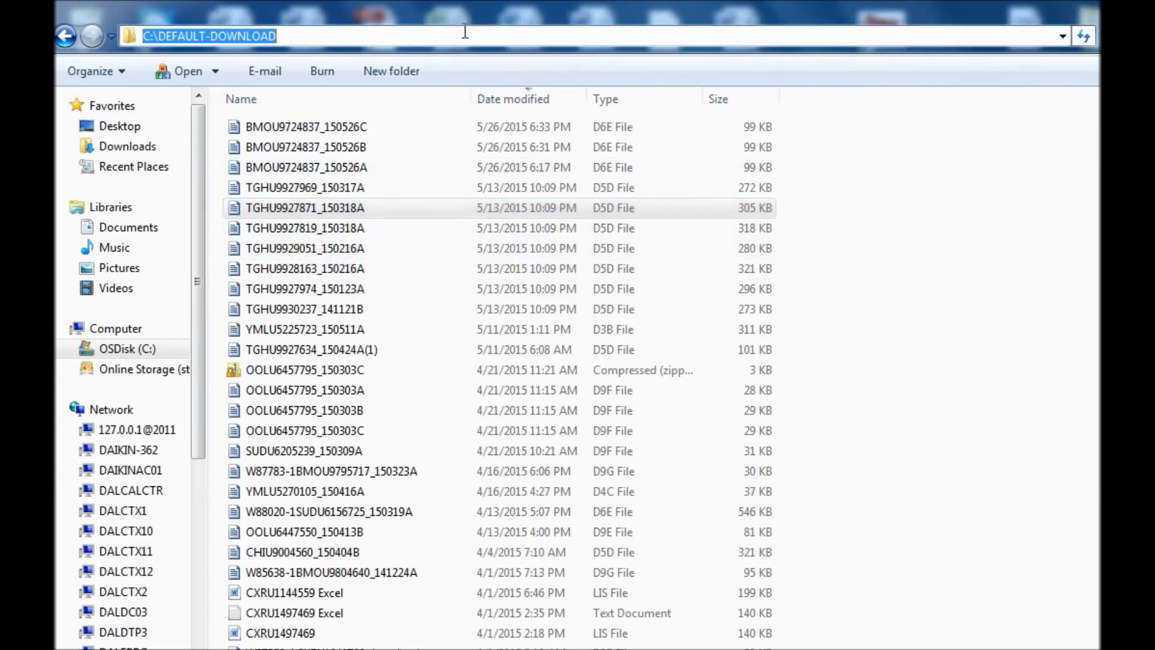
pyautogui.click(314, 37)
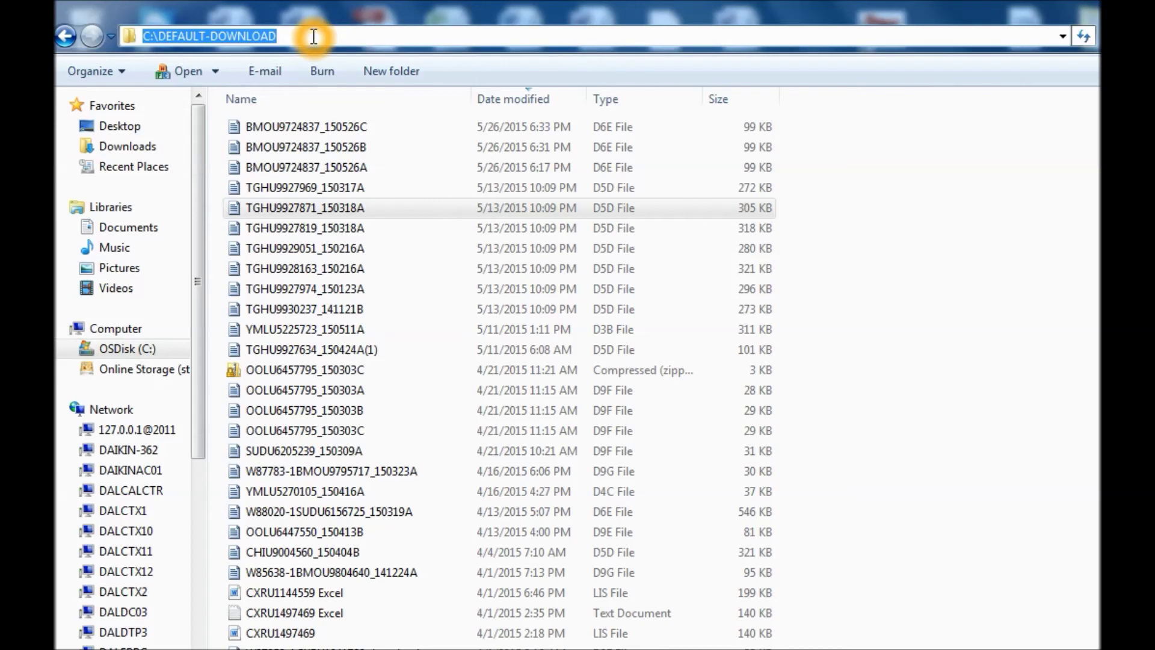